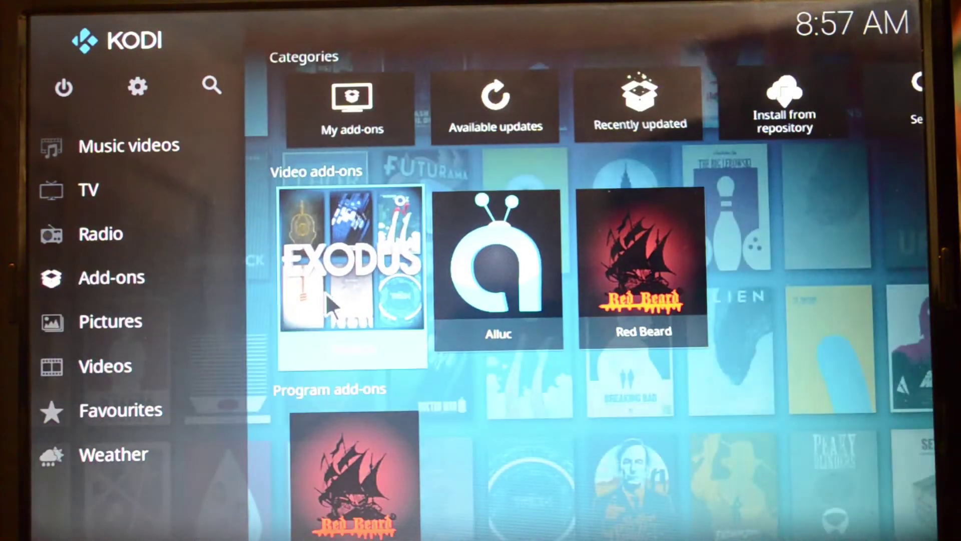
# Step: Load the Exodus source list for Hacksaw Ridge (2016) from the Movies list
pyautogui.click(324, 297)
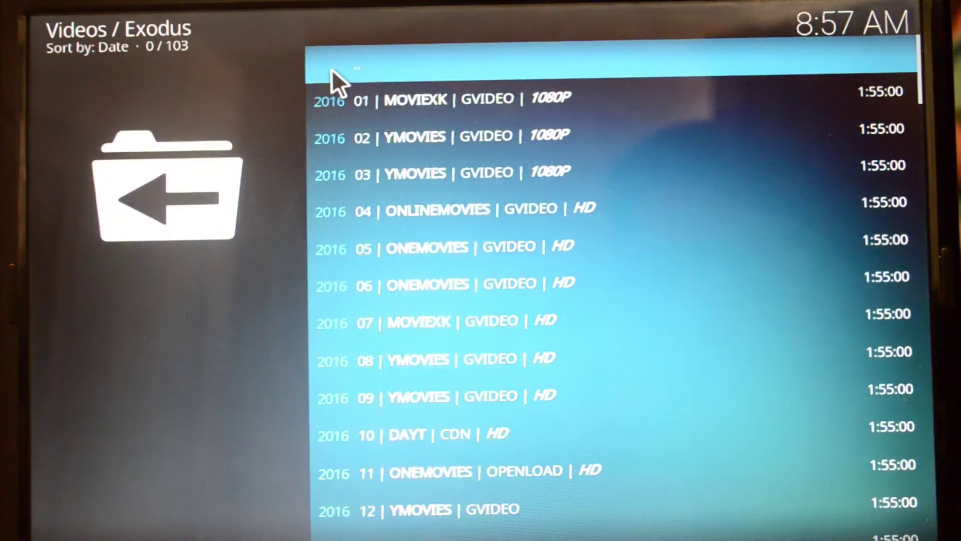
pyautogui.click(332, 69)
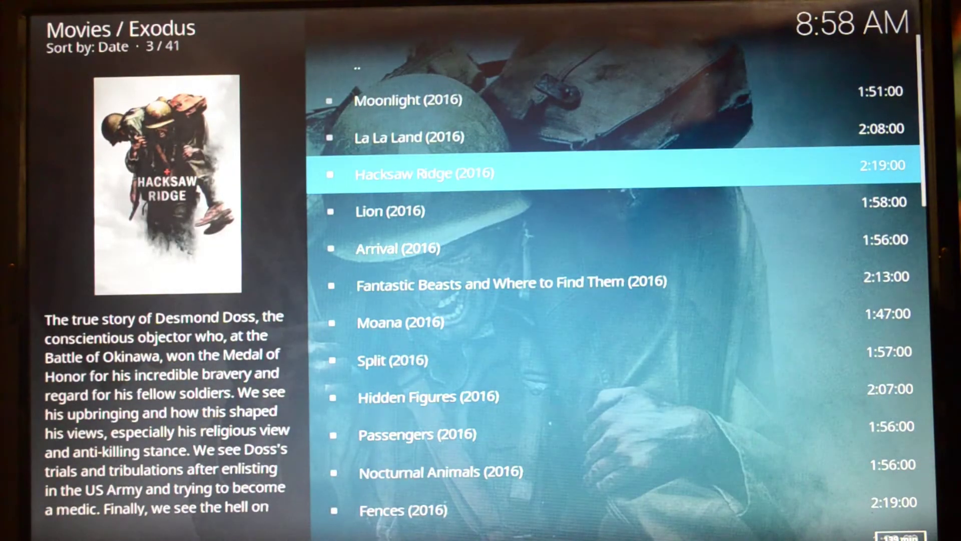
pyautogui.click(427, 176)
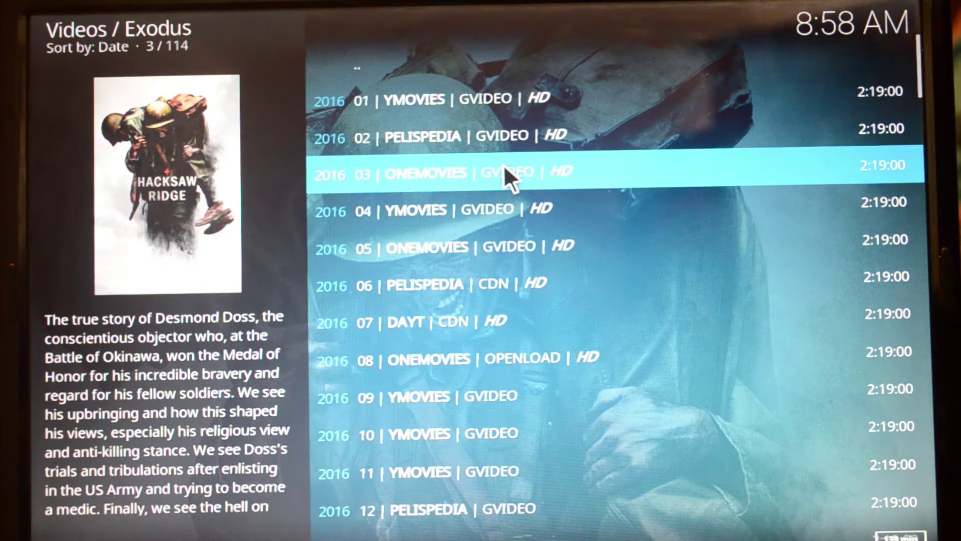
# Step: Play the 03 ONEMOVIES GVIDEO HD stream and view the film's plot info
pyautogui.press('Return')
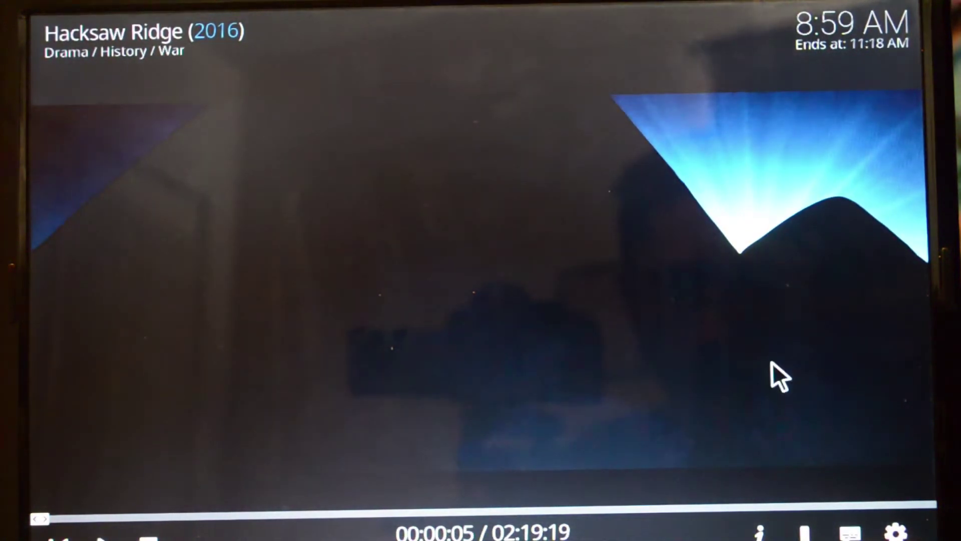
pyautogui.press('Left')
pyautogui.press('Return')
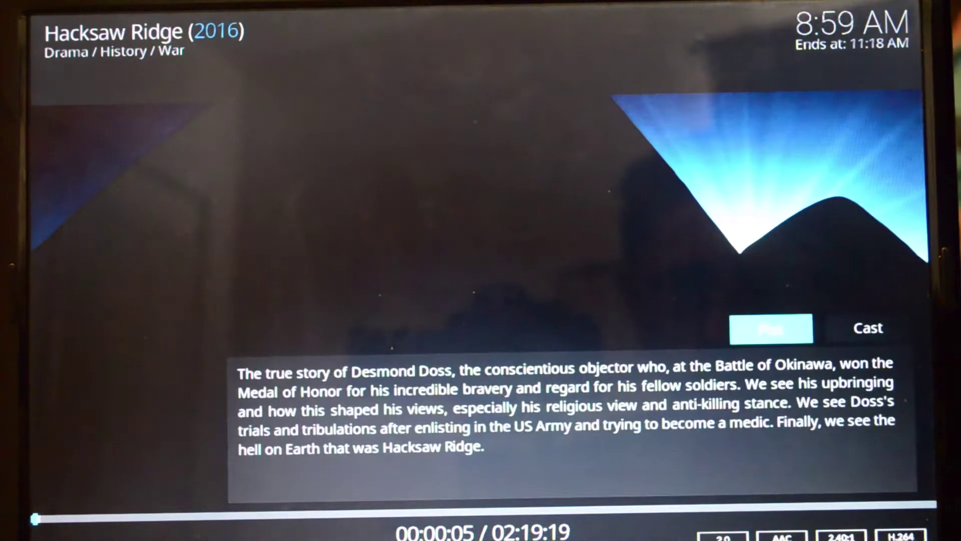
pyautogui.press('Escape')
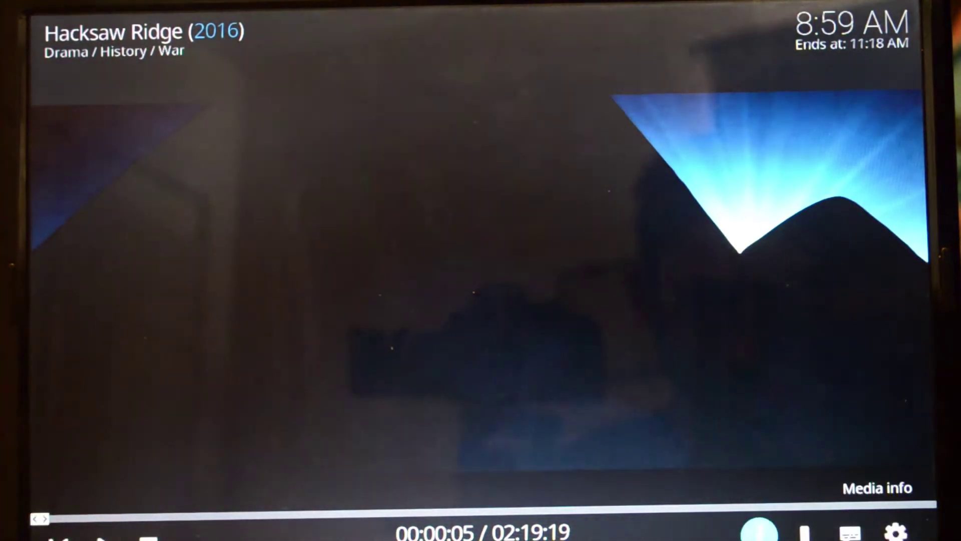
pyautogui.click(762, 526)
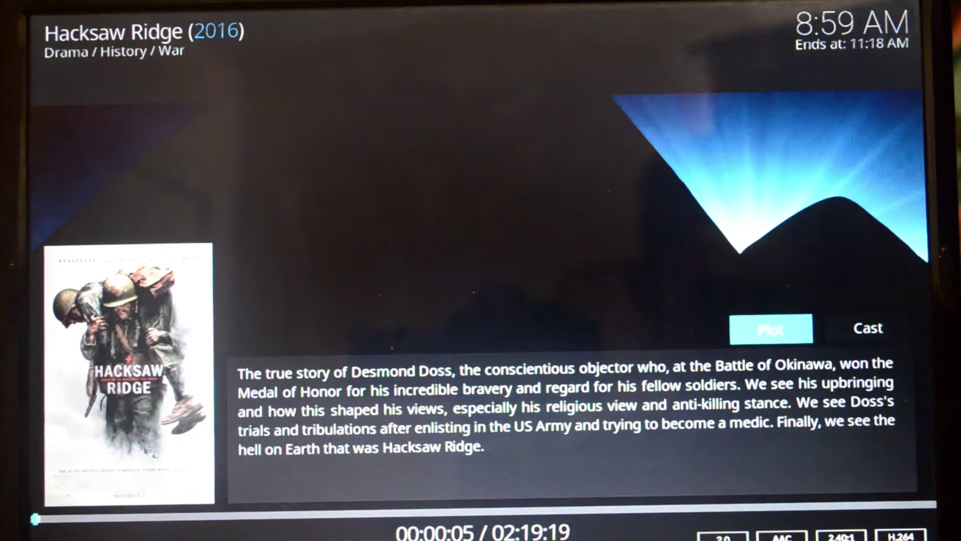
pyautogui.rightClick(726, 283)
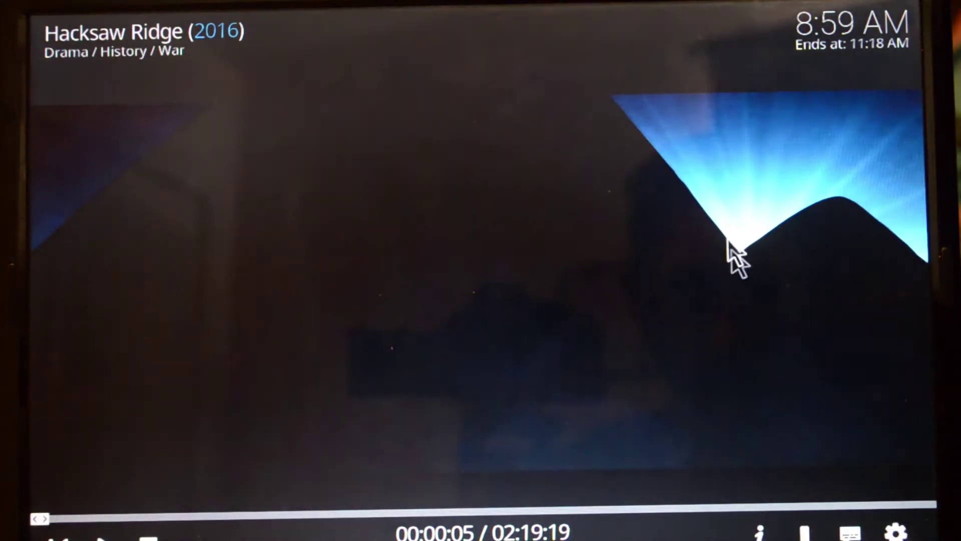
# Step: Bring up the player's playback settings menu from the OSD gear icon
pyautogui.click(862, 517)
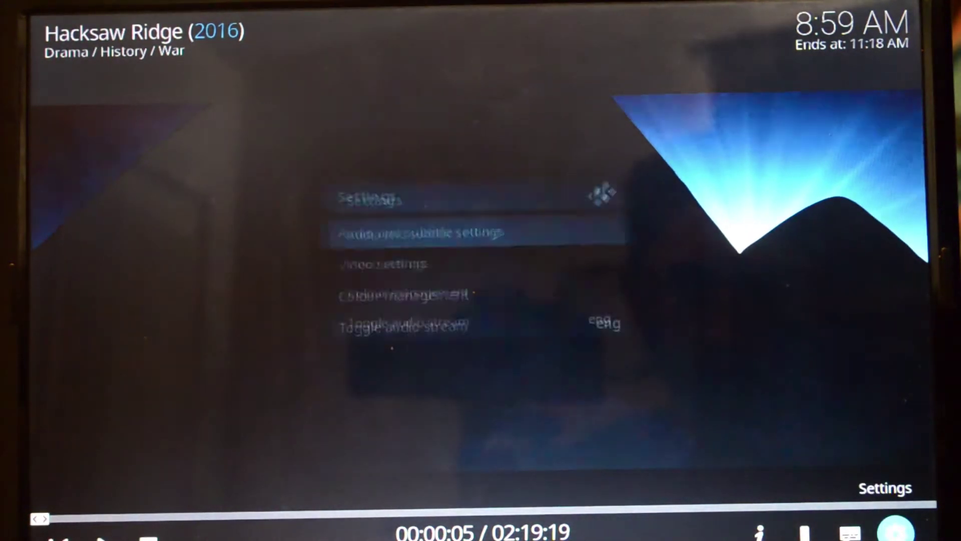
# Step: Review the Video settings options, then close them and the Settings menu
pyautogui.click(538, 267)
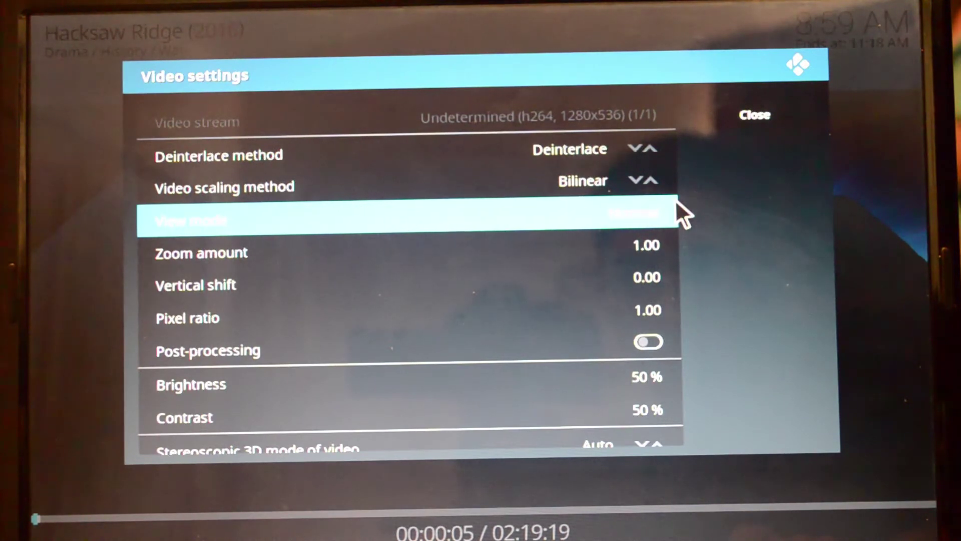
pyautogui.press('Down')
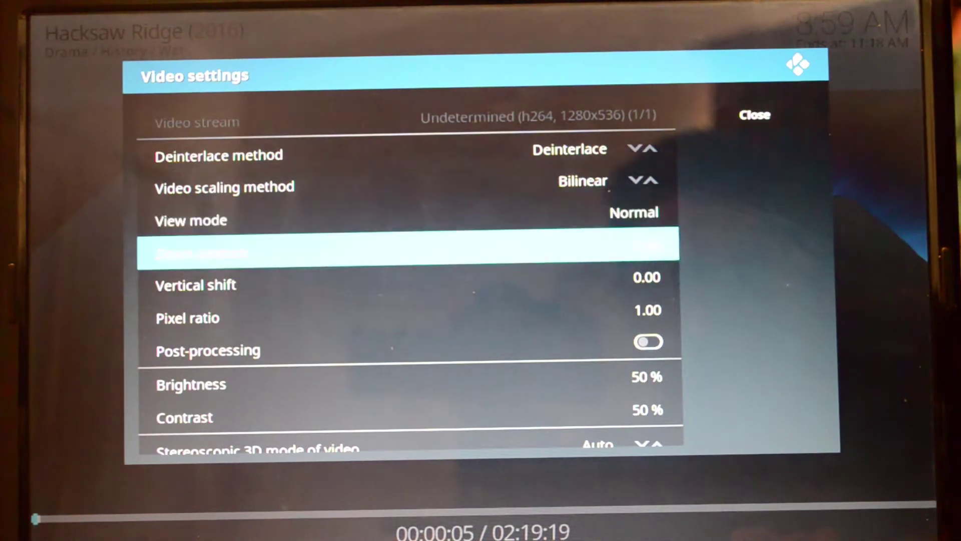
pyautogui.press('Down')
pyautogui.press('Down')
pyautogui.press('Down')
pyautogui.press('Down')
pyautogui.press('Down')
pyautogui.press('Down')
pyautogui.press('Down')
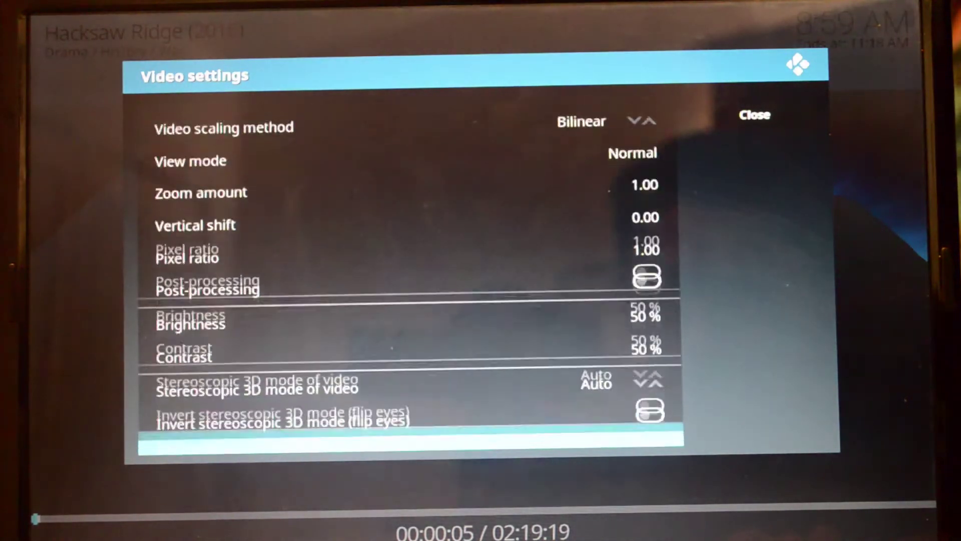
pyautogui.press('Down')
pyautogui.press('Down')
pyautogui.press('Down')
pyautogui.press('Down')
pyautogui.press('Down')
pyautogui.press('Down')
pyautogui.press('Down')
pyautogui.press('Down')
pyautogui.press('Down')
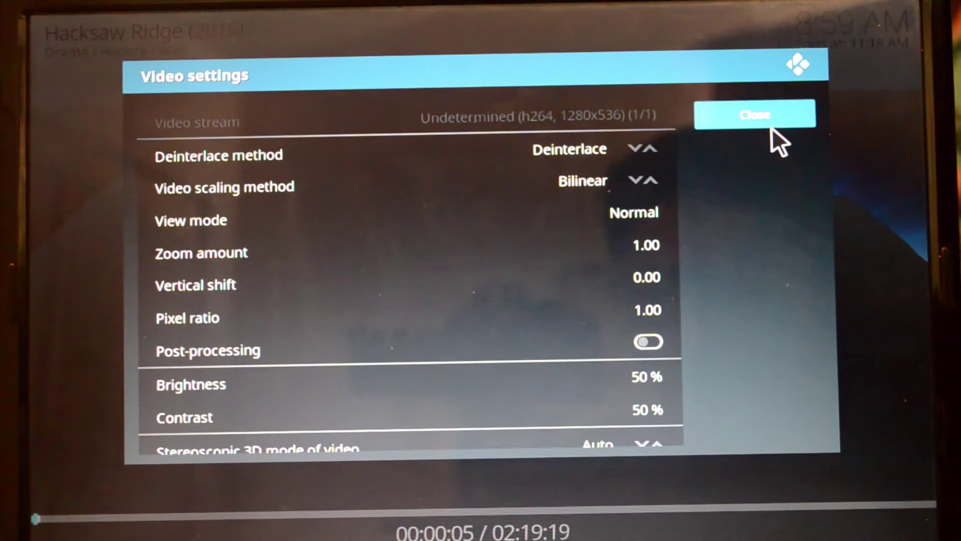
pyautogui.click(772, 127)
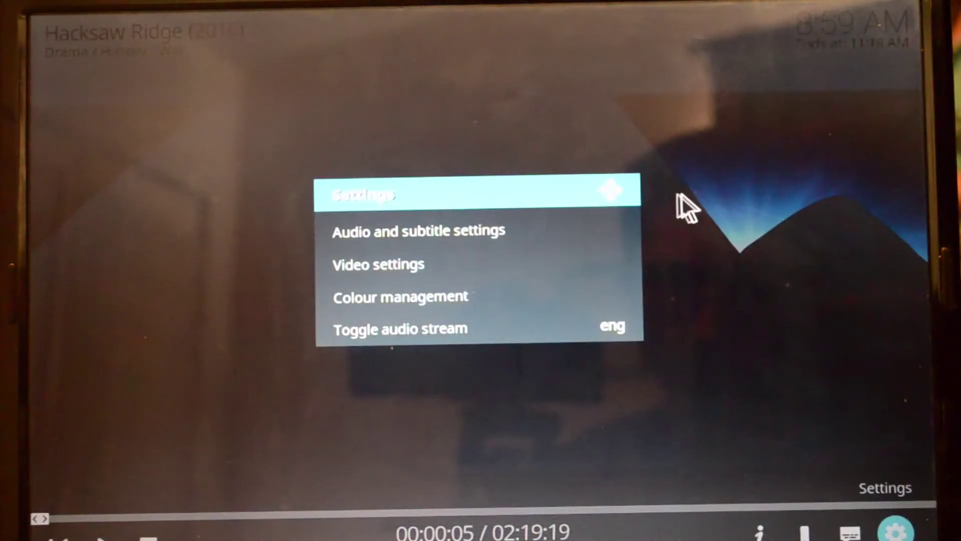
pyautogui.press('Escape')
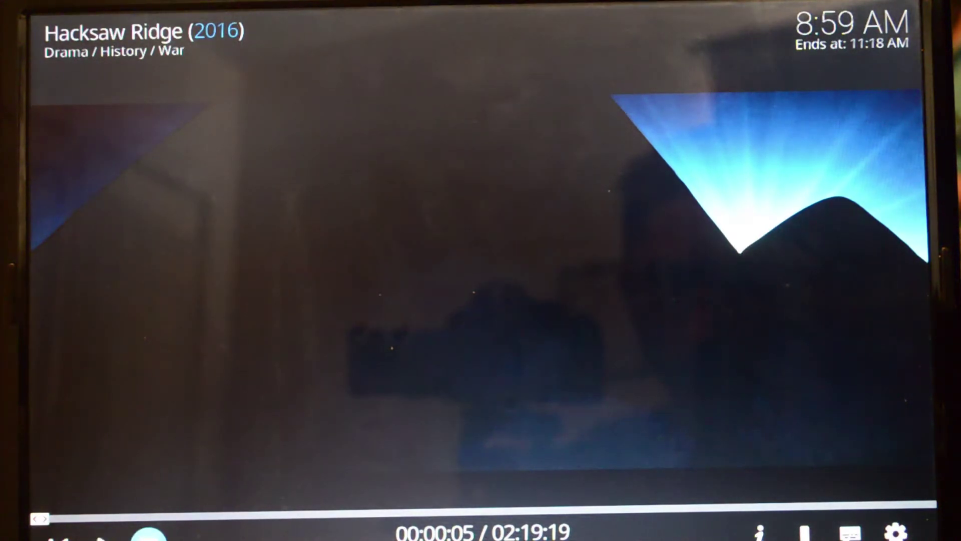
# Step: Stop playback and add the 03 ONEMOVIES GVIDEO HD stream to Favourites
pyautogui.click(148, 535)
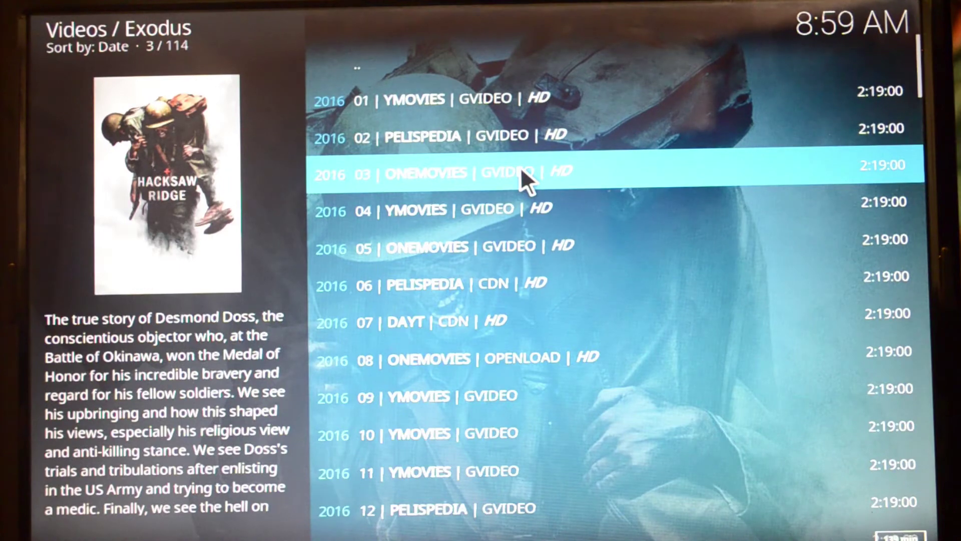
pyautogui.rightClick(520, 167)
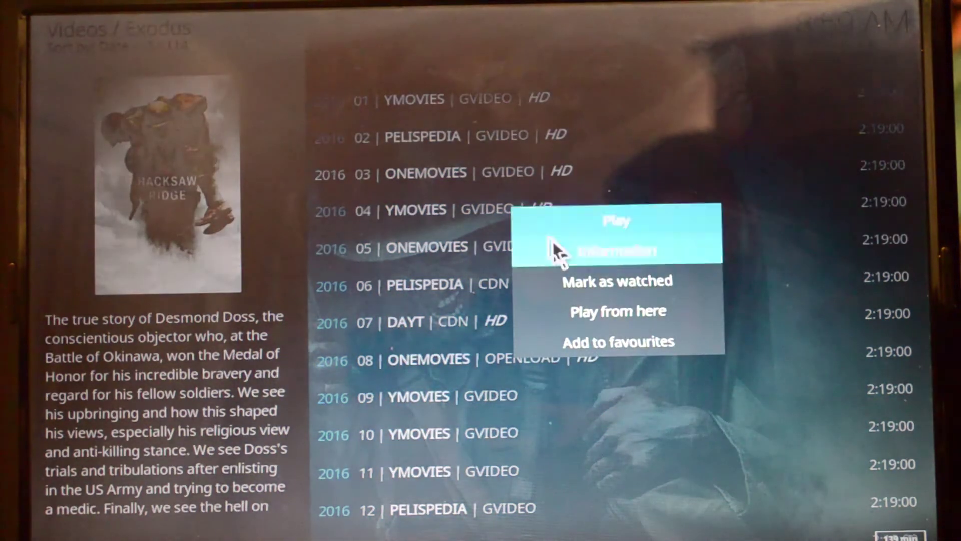
pyautogui.click(584, 341)
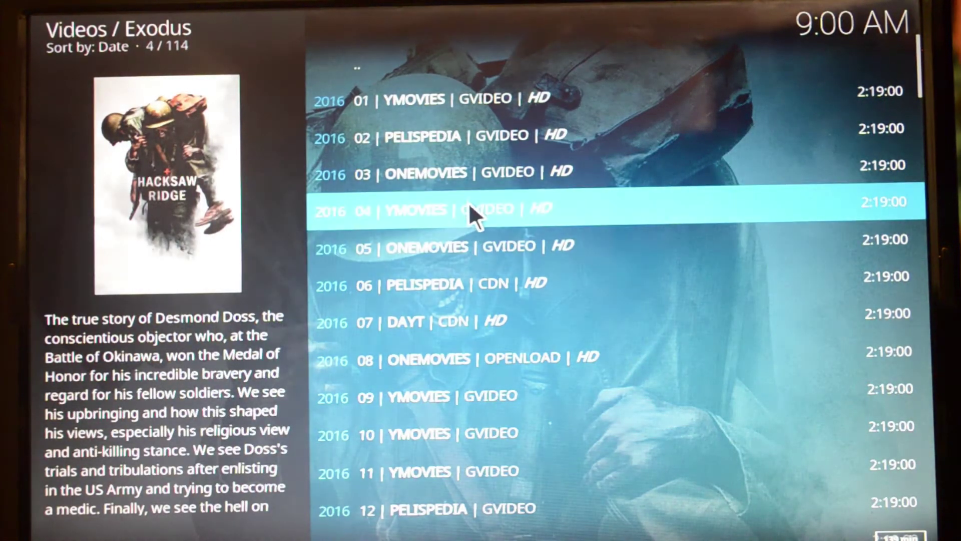
# Step: From the home screen's Favourites, launch the Hacksaw Ridge ONEMOVIES entry
pyautogui.click(52, 30)
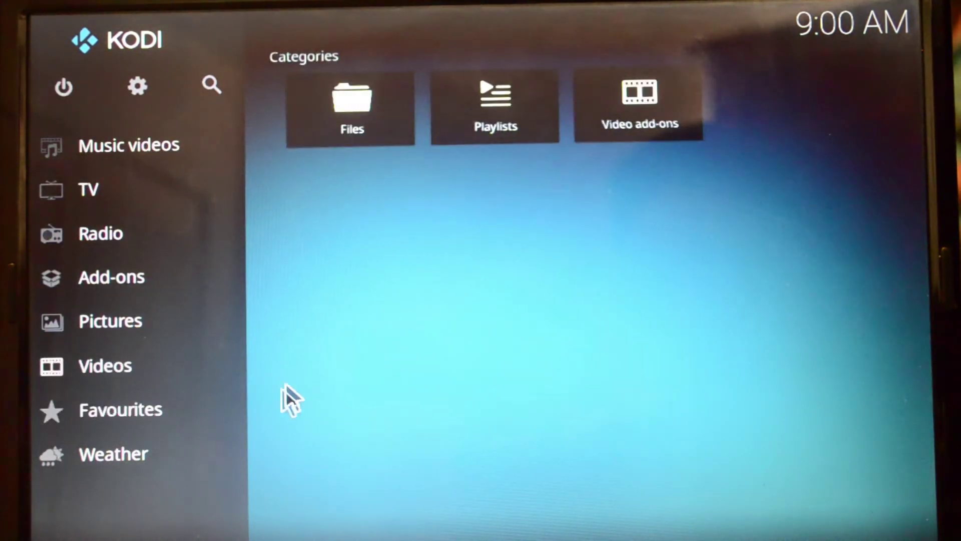
pyautogui.press('Right')
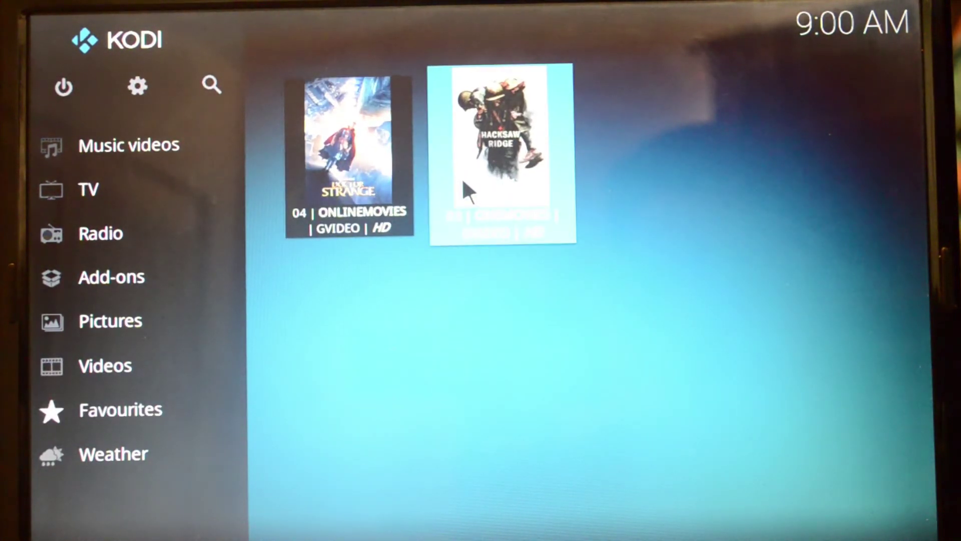
pyautogui.press('Return')
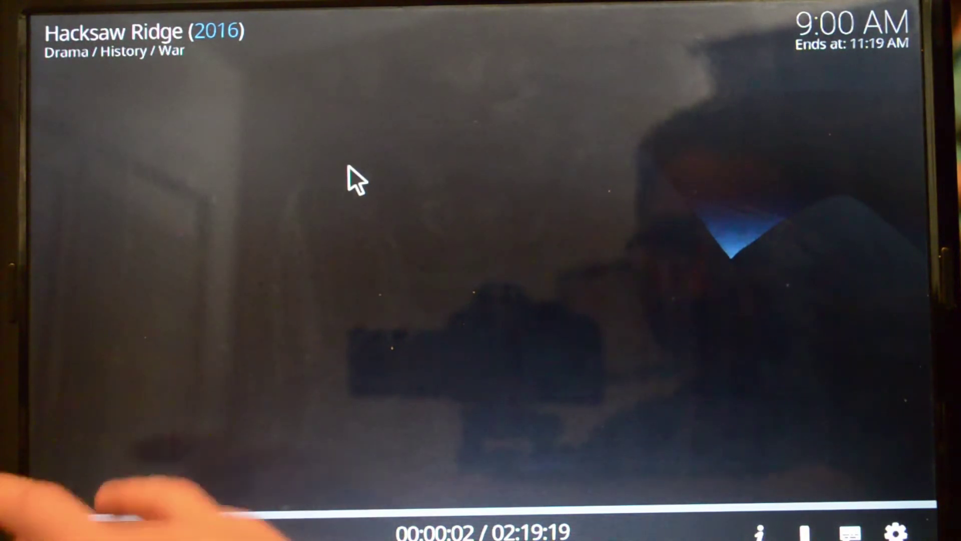
pyautogui.press('Escape')
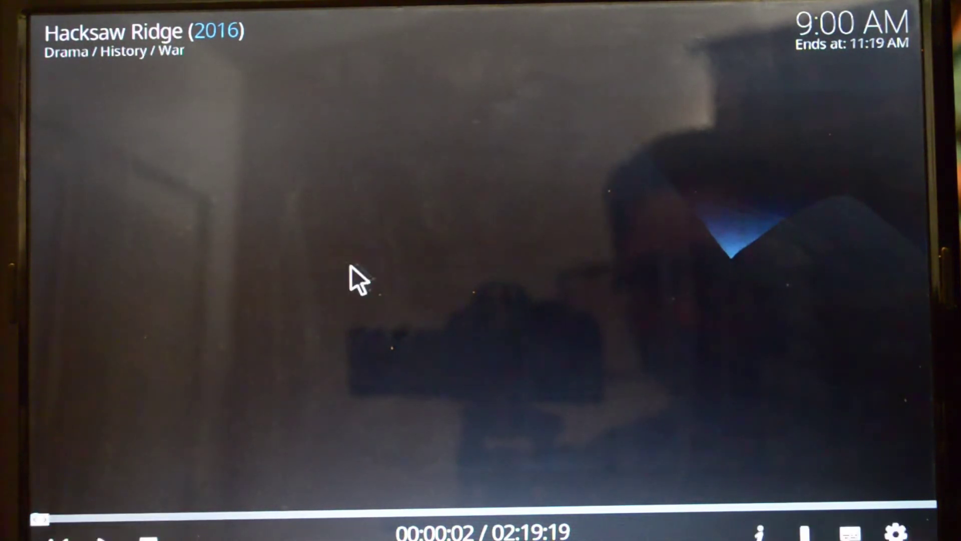